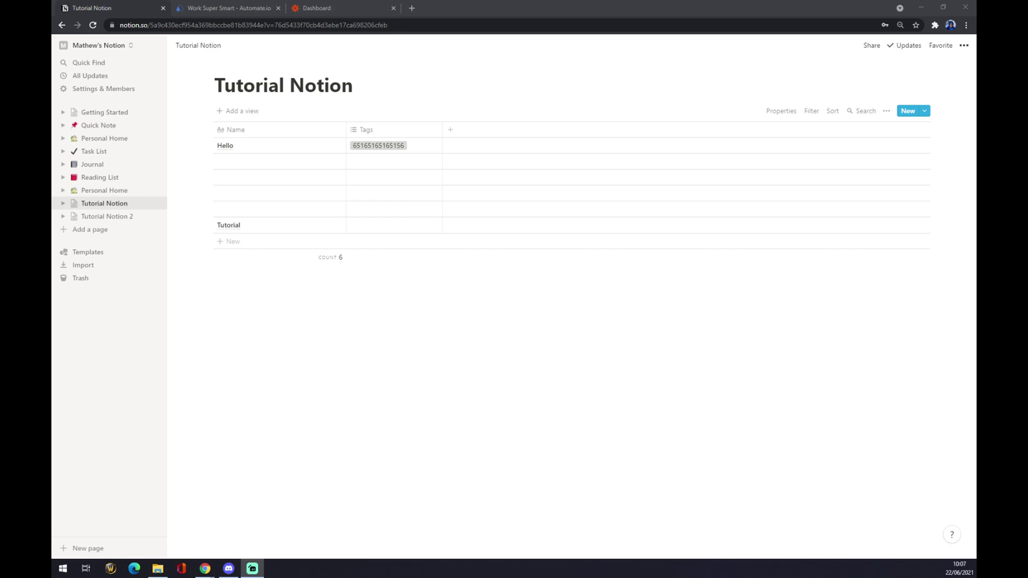
Go to the Automate.io site and open the full App Integrations list via See All Categories
{"action": "left_click", "coordinate": [221, 7]}
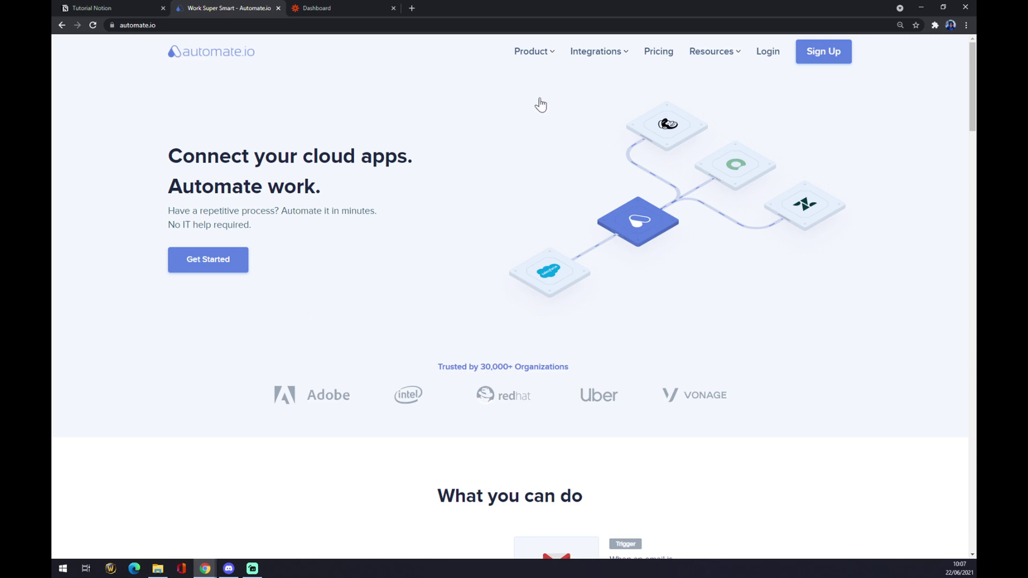
{"action": "mouse_move", "coordinate": [579, 62]}
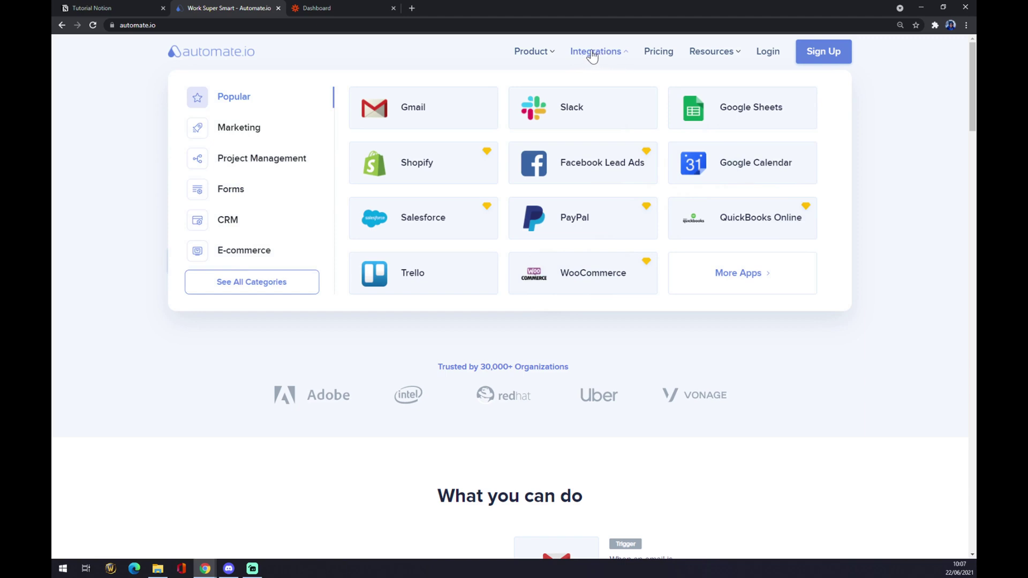
{"action": "left_click", "coordinate": [241, 288]}
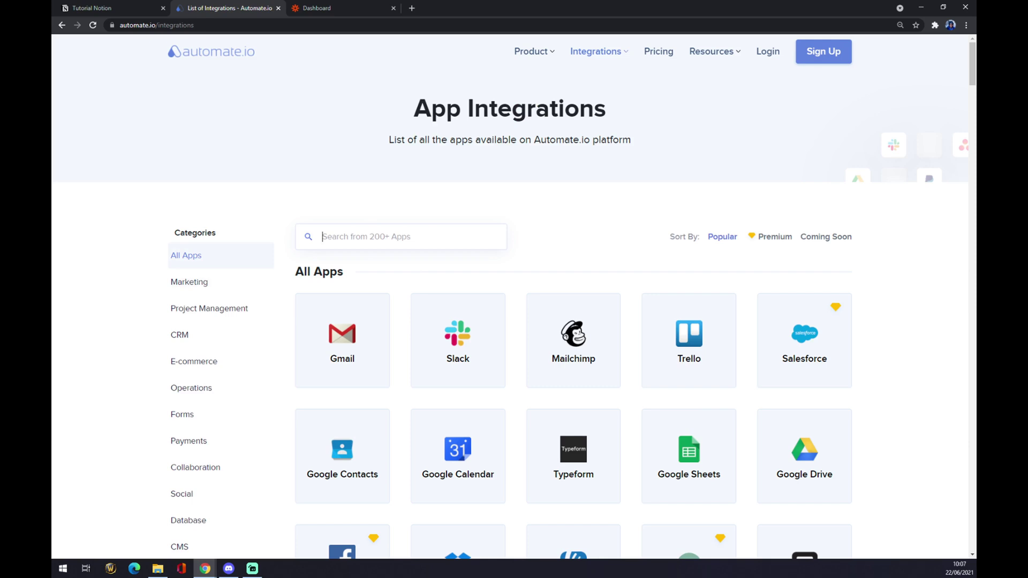
Open Notion's integrations page and search its connectable apps for 'outloo'
{"action": "type", "text": "notio"}
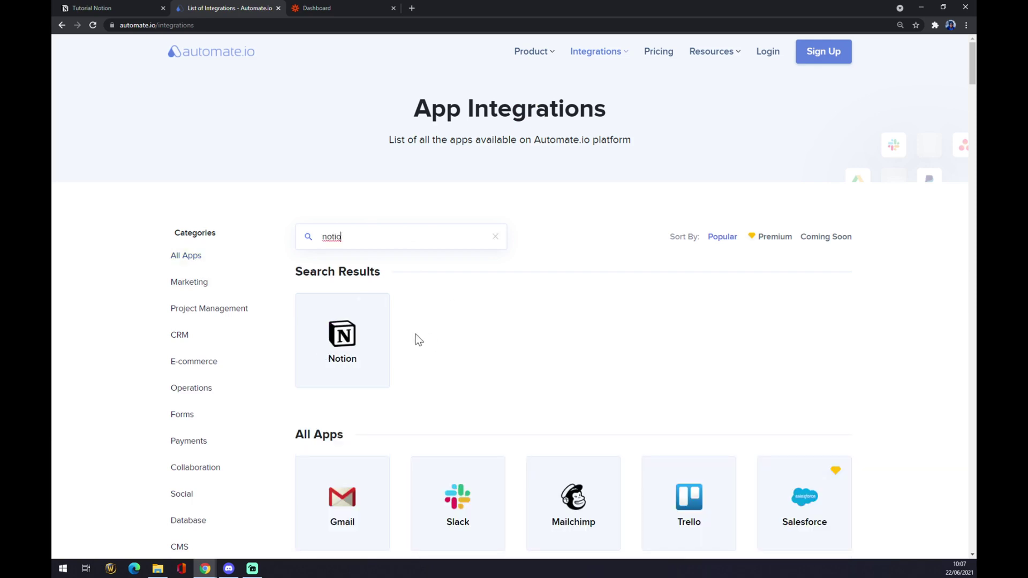
{"action": "left_click", "coordinate": [368, 335]}
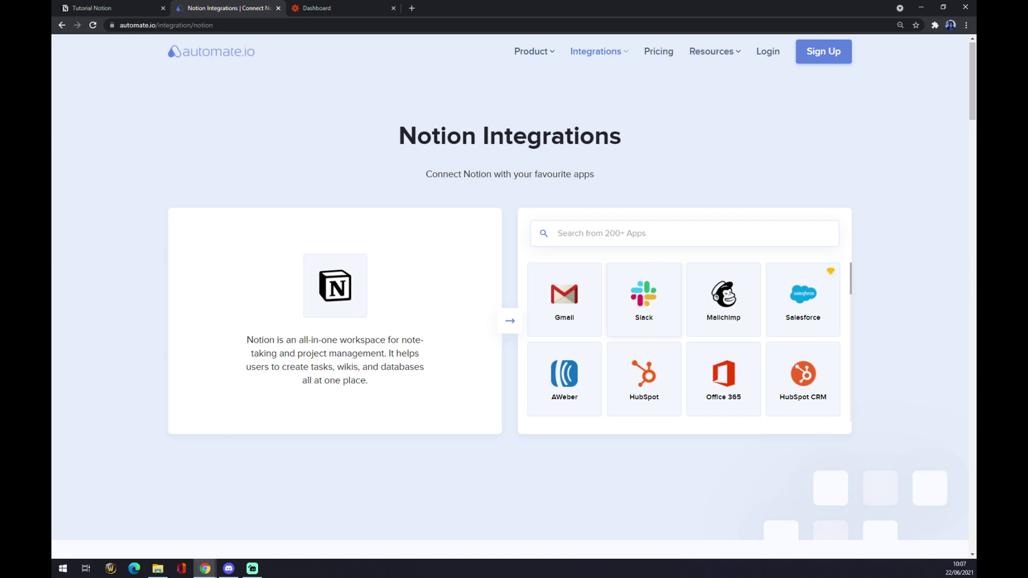
{"action": "left_click", "coordinate": [600, 234]}
{"action": "type", "text": "outloo"}
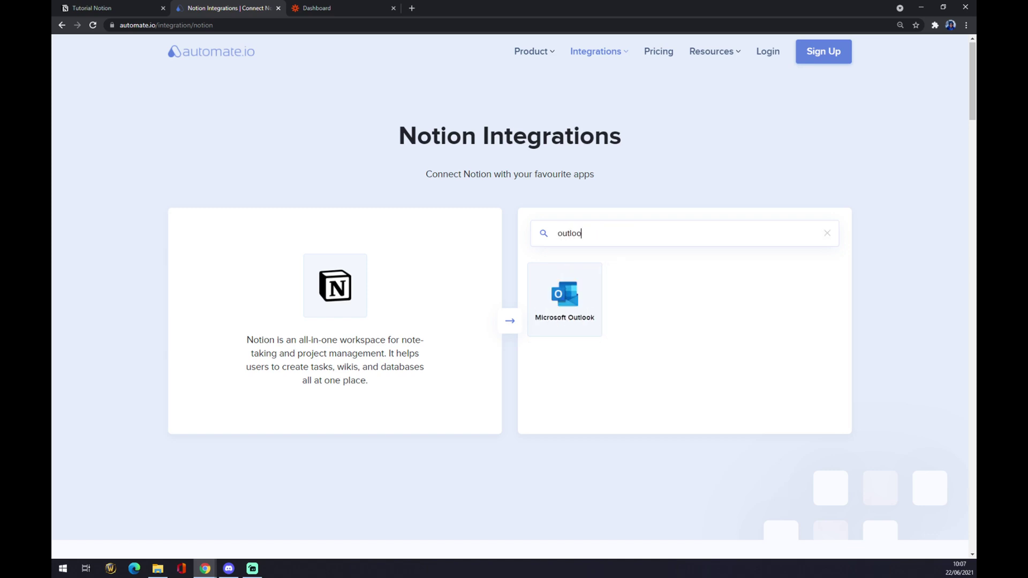
Open the Microsoft Outlook + Notion page and scroll to the 'Create your own Integration' lists
{"action": "left_click", "coordinate": [580, 309]}
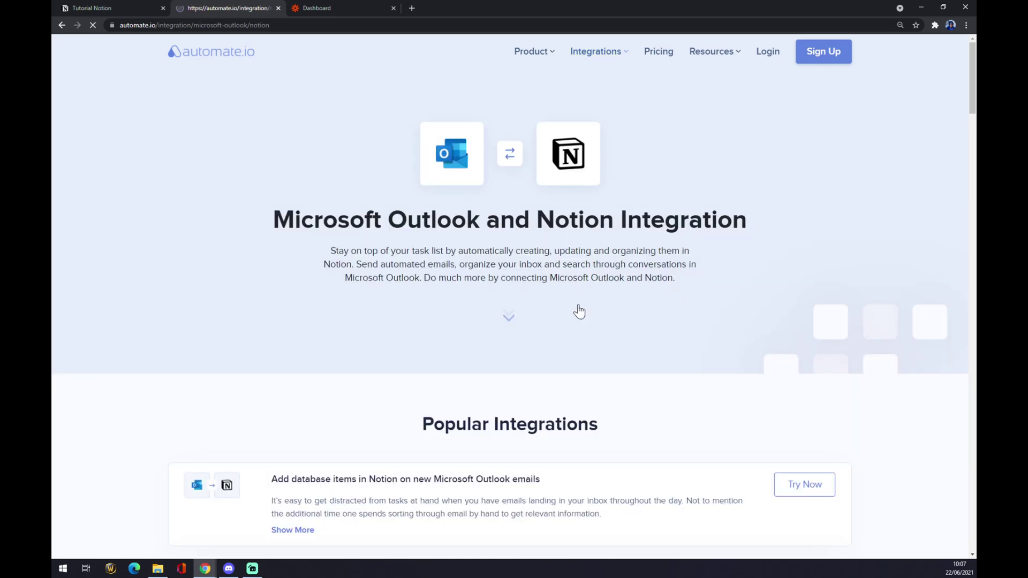
{"action": "scroll", "coordinate": [579, 313], "scroll_direction": "down", "scroll_amount": 2}
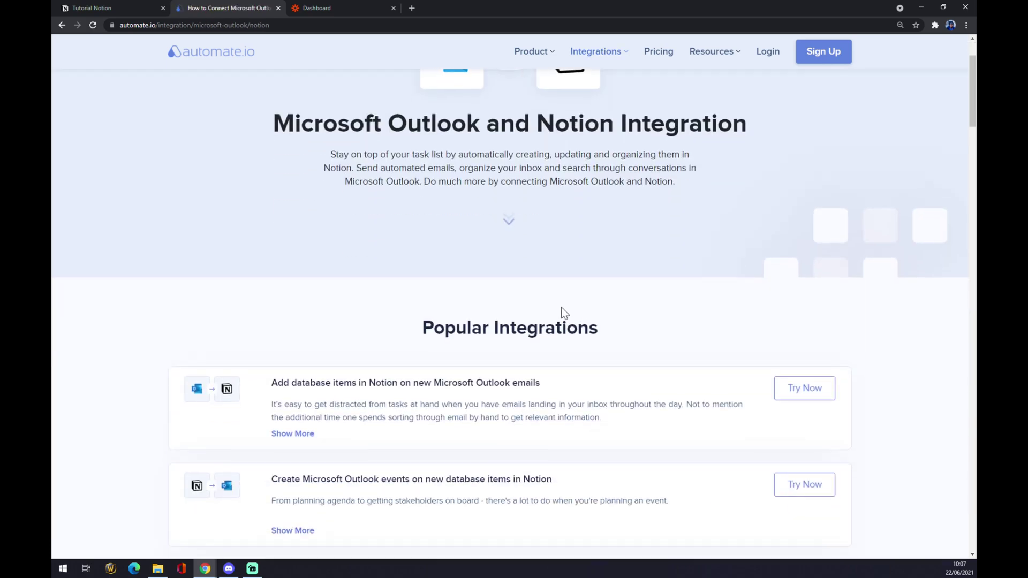
{"action": "scroll", "coordinate": [562, 307], "scroll_direction": "down", "scroll_amount": 6}
{"action": "scroll", "coordinate": [561, 307], "scroll_direction": "up", "scroll_amount": 5}
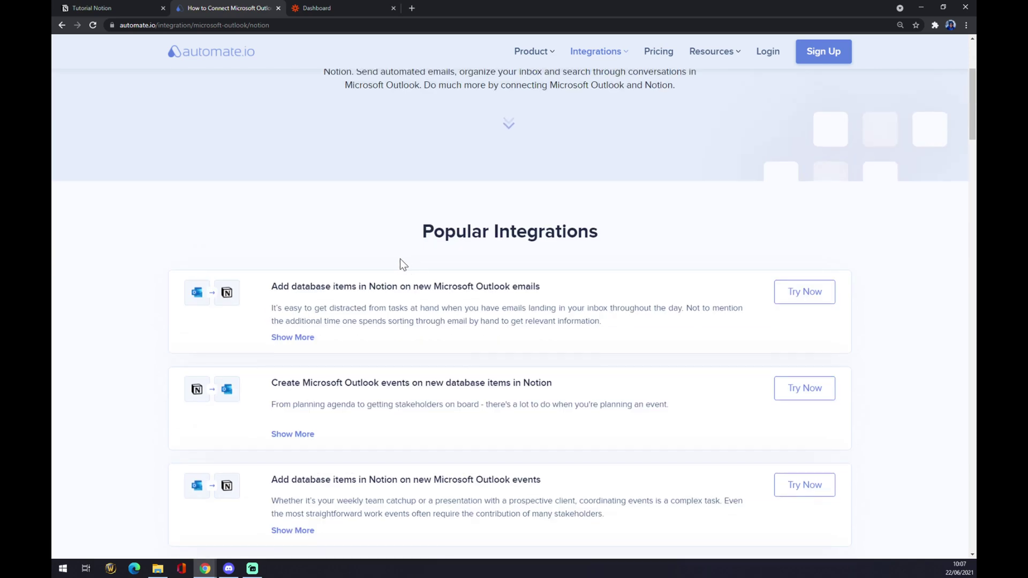
{"action": "scroll", "coordinate": [399, 262], "scroll_direction": "down", "scroll_amount": 3}
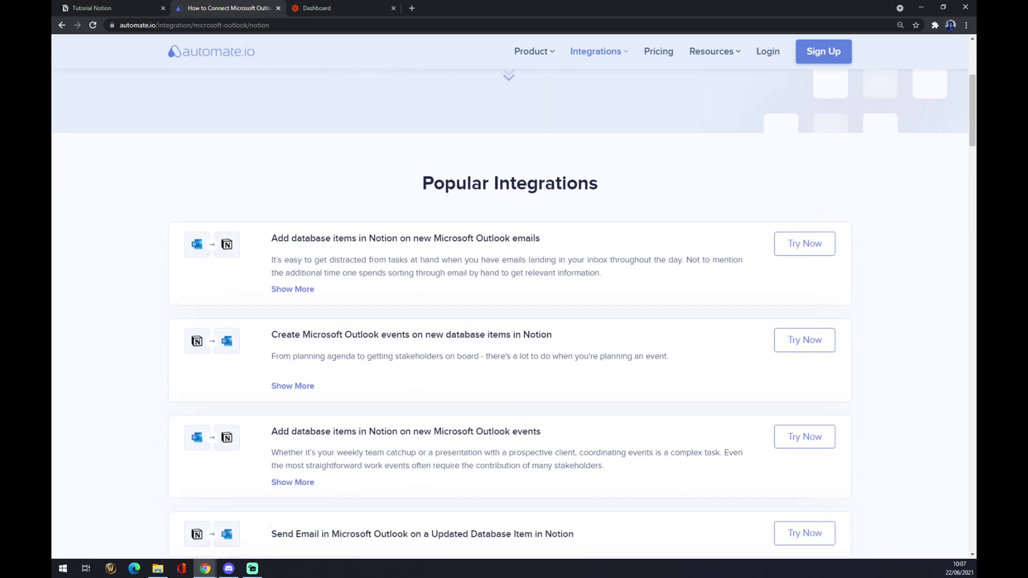
{"action": "scroll", "coordinate": [398, 255], "scroll_direction": "down", "scroll_amount": 6}
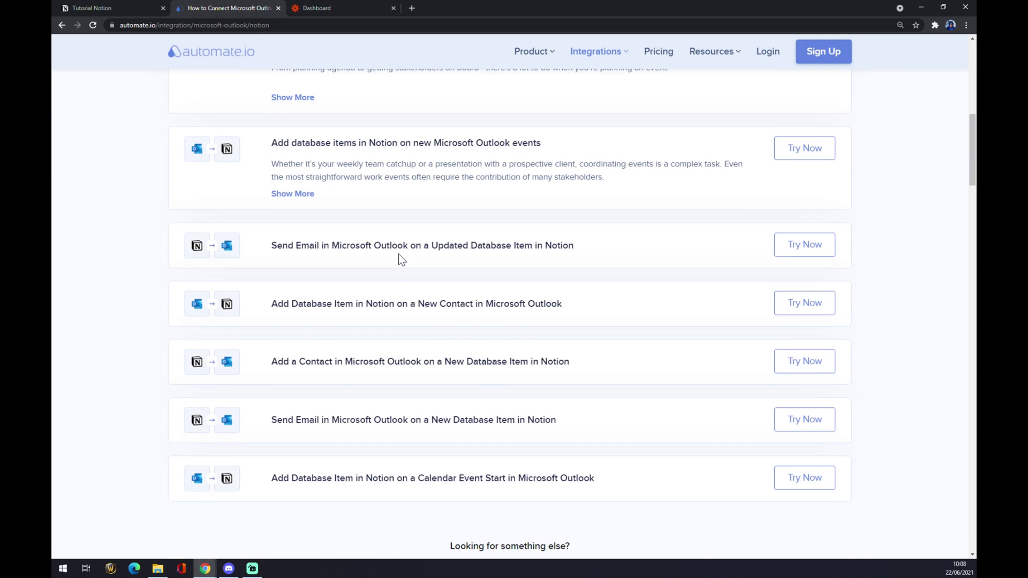
{"action": "scroll", "coordinate": [400, 253], "scroll_direction": "up", "scroll_amount": 1}
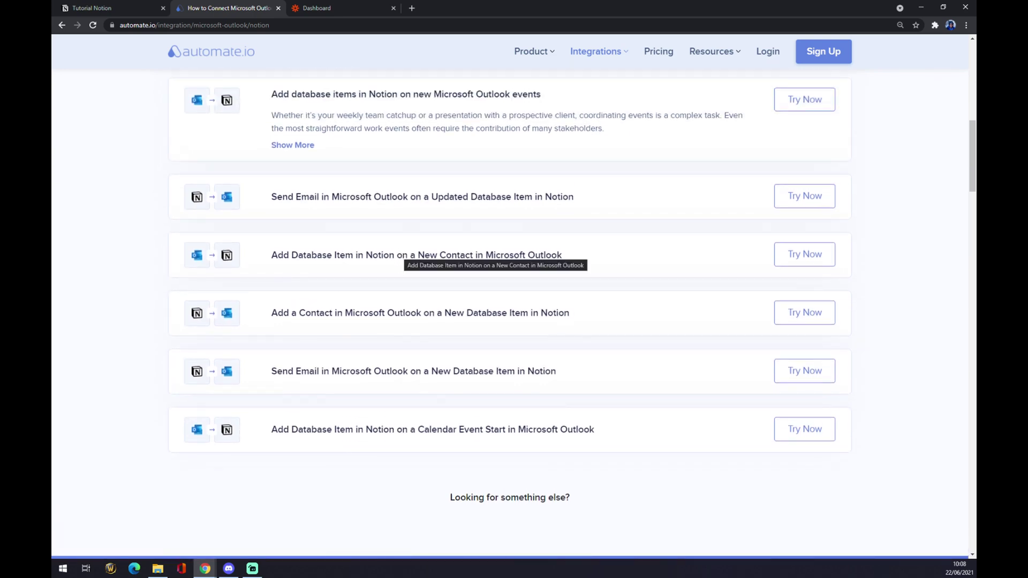
{"action": "scroll", "coordinate": [451, 269], "scroll_direction": "down", "scroll_amount": 6}
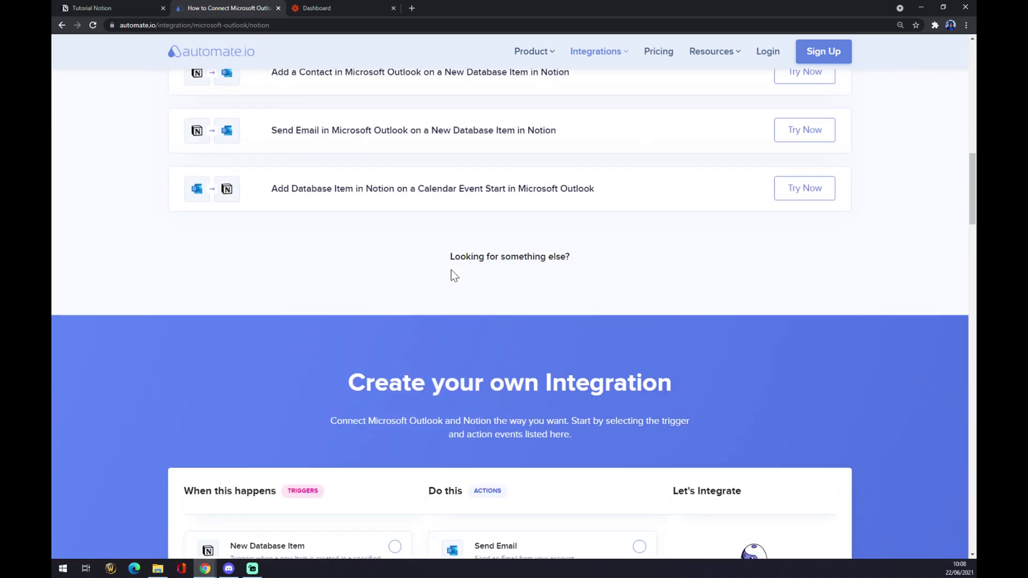
{"action": "scroll", "coordinate": [276, 281], "scroll_direction": "down", "scroll_amount": 1}
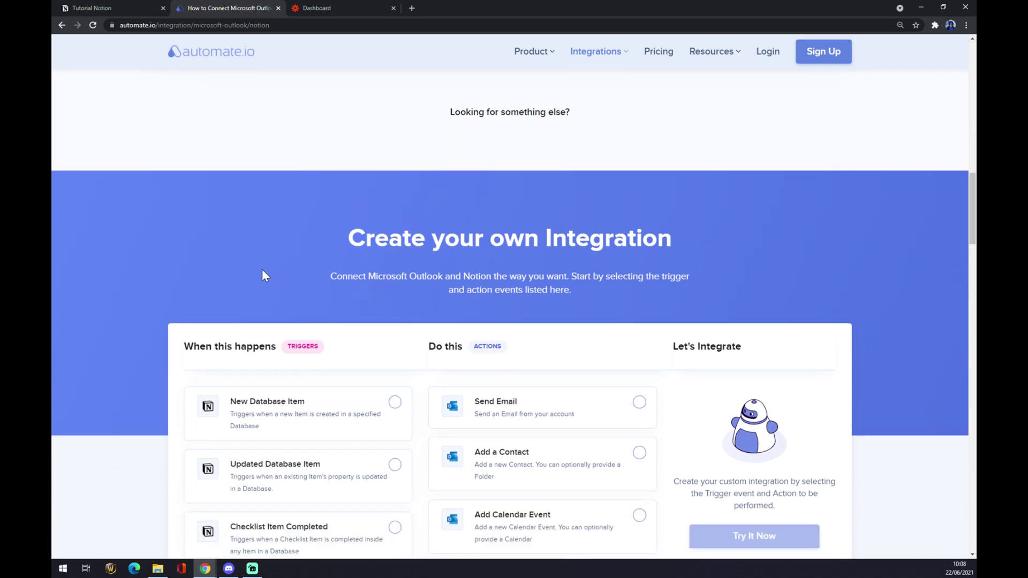
{"action": "scroll", "coordinate": [262, 273], "scroll_direction": "down", "scroll_amount": 3}
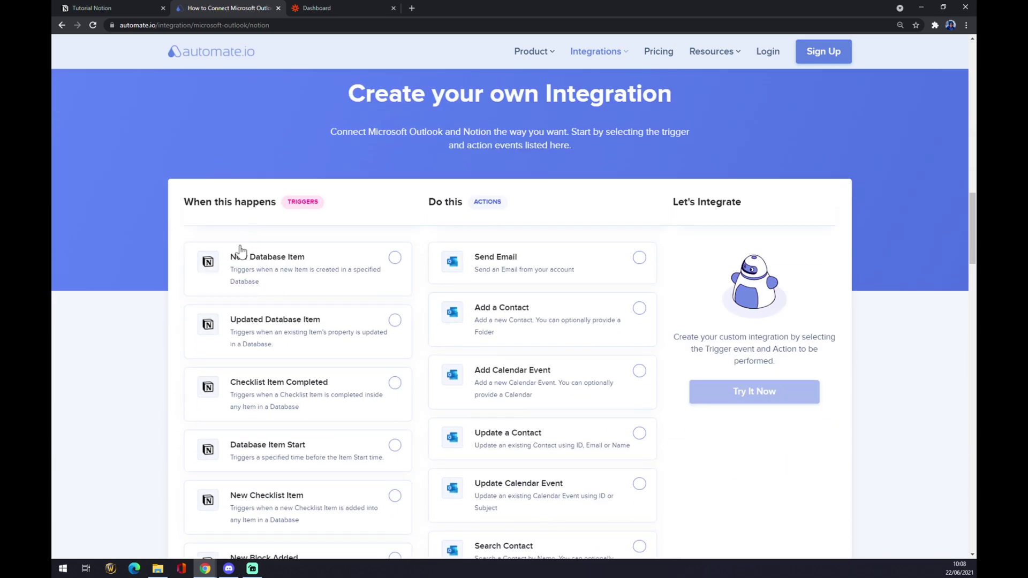
{"action": "left_click", "coordinate": [277, 275]}
{"action": "left_click", "coordinate": [541, 278]}
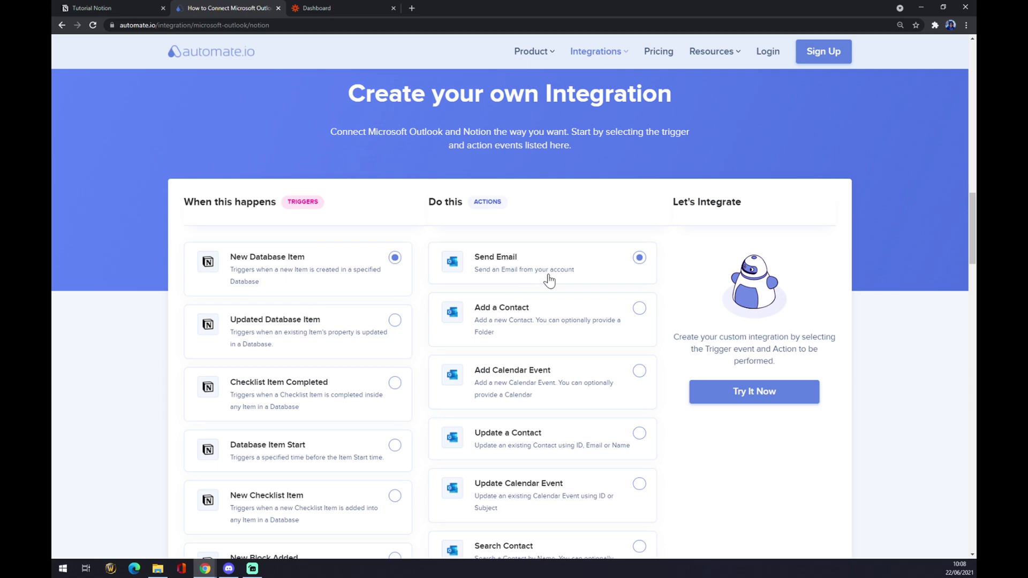
{"action": "scroll", "coordinate": [236, 349], "scroll_direction": "down", "scroll_amount": 5}
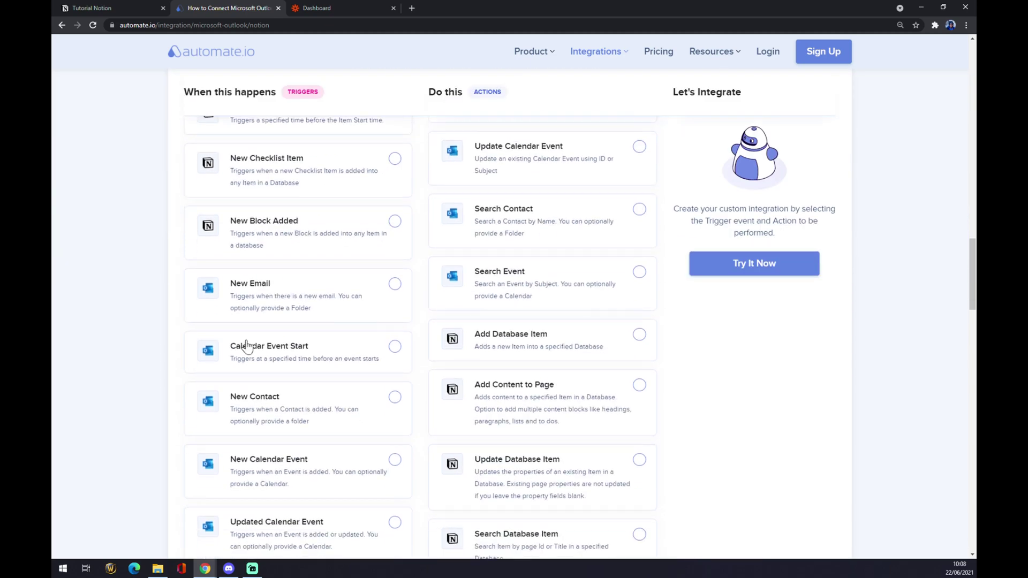
{"action": "scroll", "coordinate": [231, 267], "scroll_direction": "up", "scroll_amount": 3}
{"action": "scroll", "coordinate": [250, 248], "scroll_direction": "up", "scroll_amount": 4}
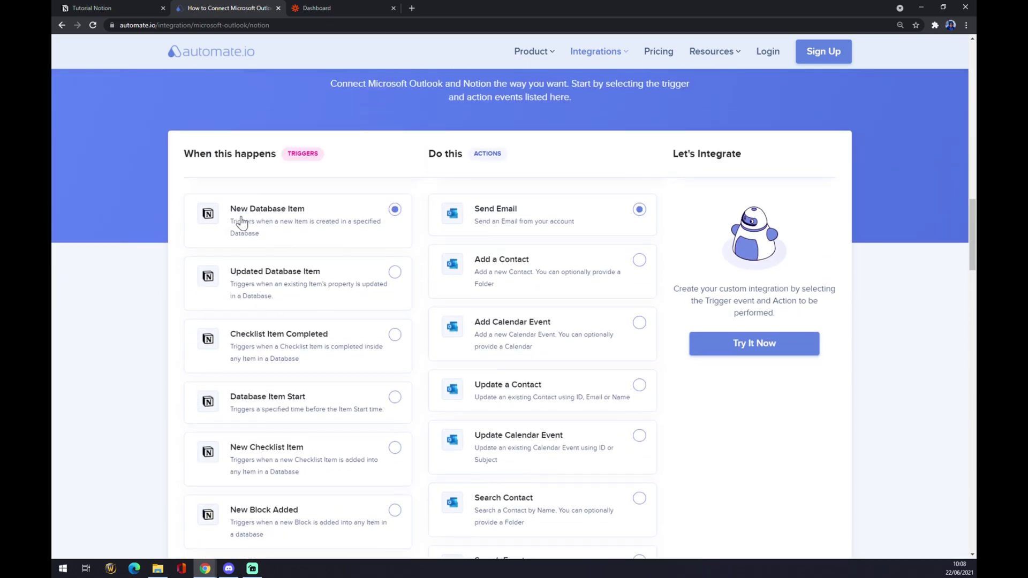
{"action": "scroll", "coordinate": [255, 257], "scroll_direction": "down", "scroll_amount": 6}
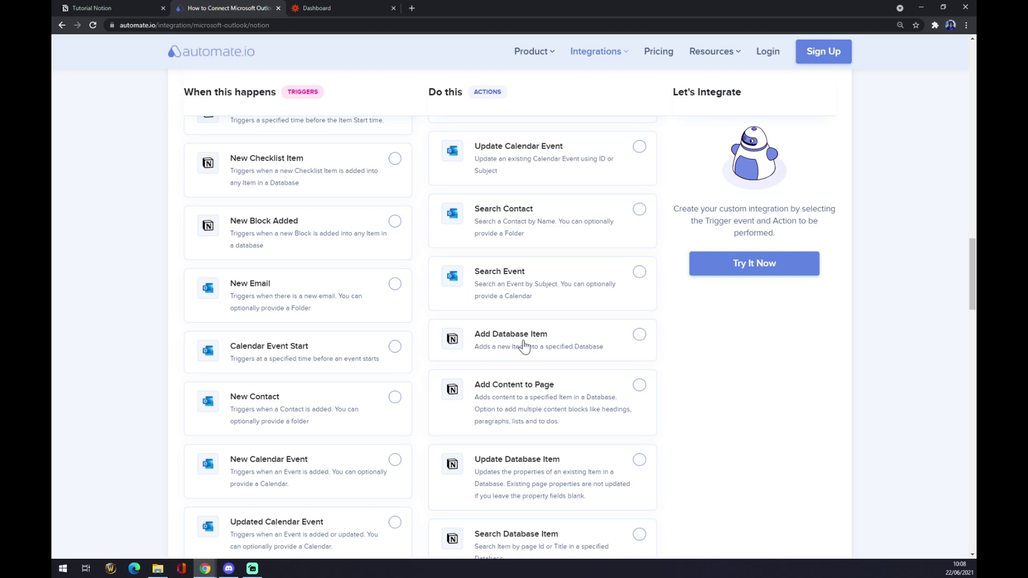
{"action": "scroll", "coordinate": [525, 349], "scroll_direction": "up", "scroll_amount": 5}
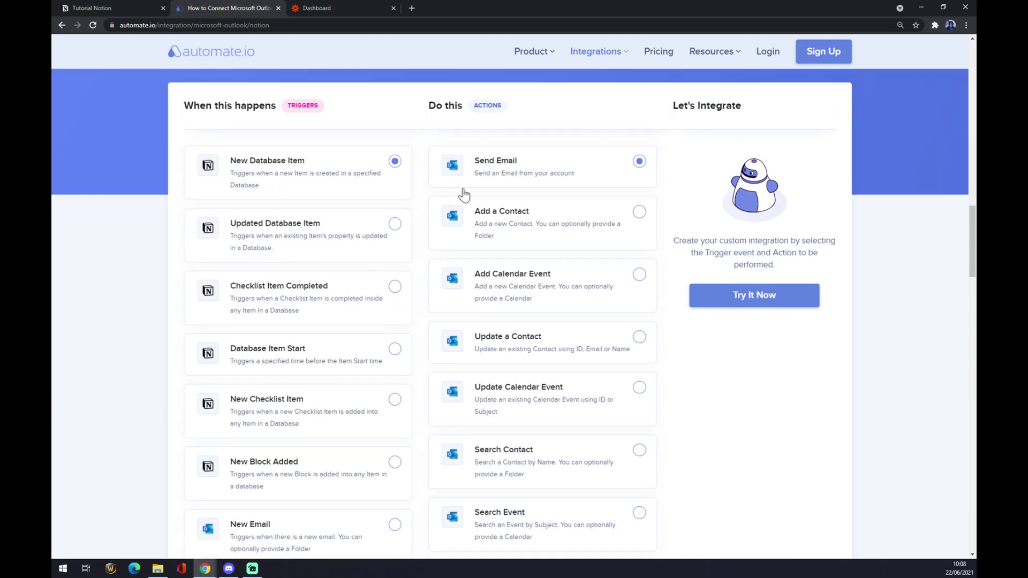
{"action": "scroll", "coordinate": [467, 276], "scroll_direction": "up", "scroll_amount": 2}
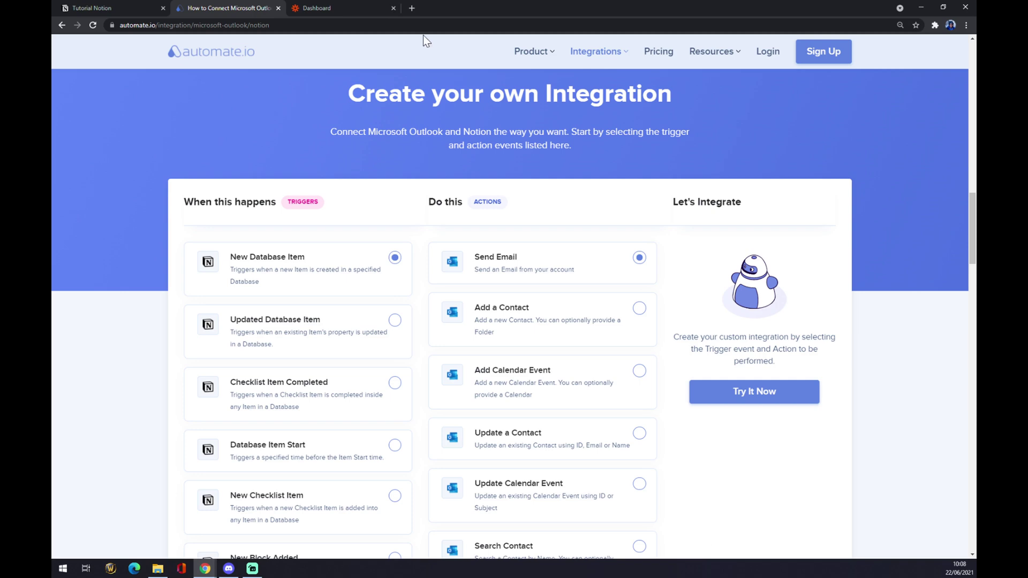
From the Zapier dashboard, create a new Zap named 'notion to outlook'
{"action": "left_click", "coordinate": [365, 6]}
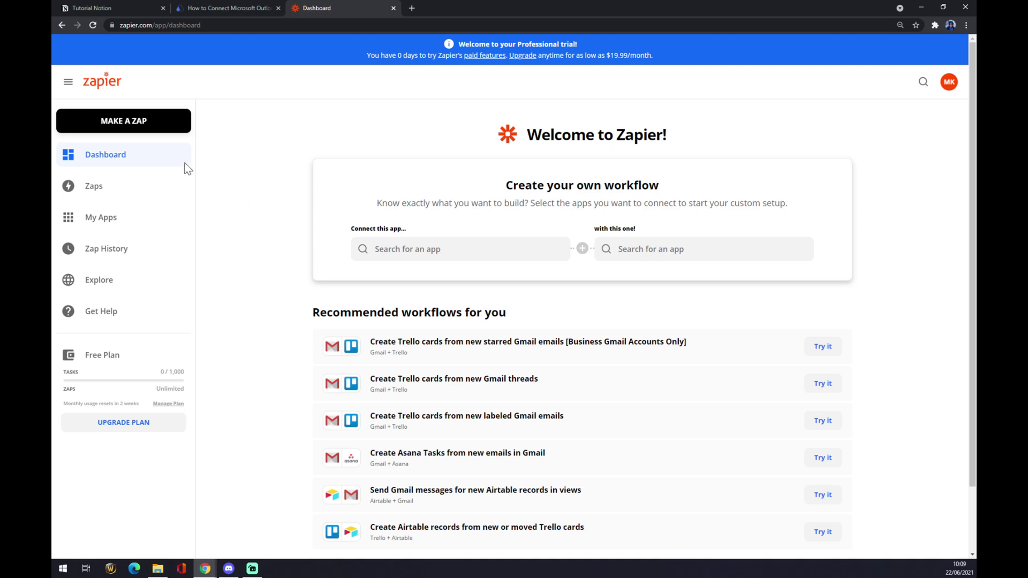
{"action": "left_click", "coordinate": [137, 132]}
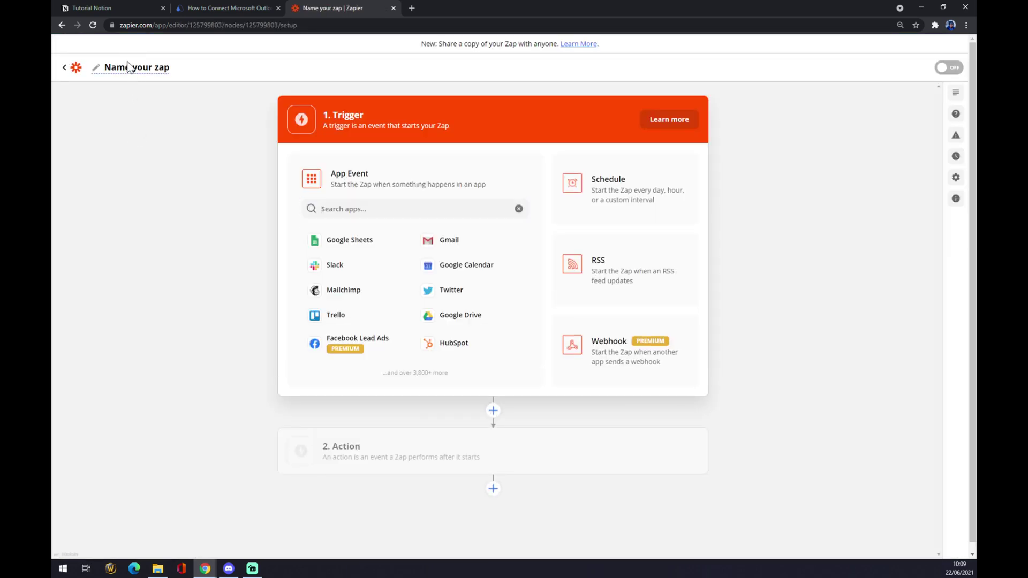
{"action": "left_click", "coordinate": [128, 68]}
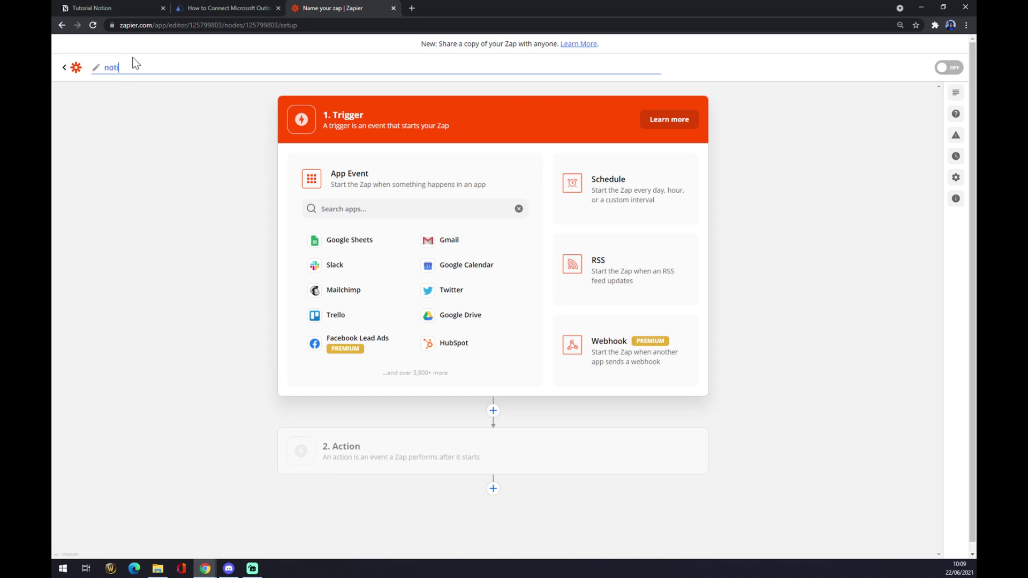
{"action": "type", "text": "notion to outlook"}
{"action": "key", "text": "Return"}
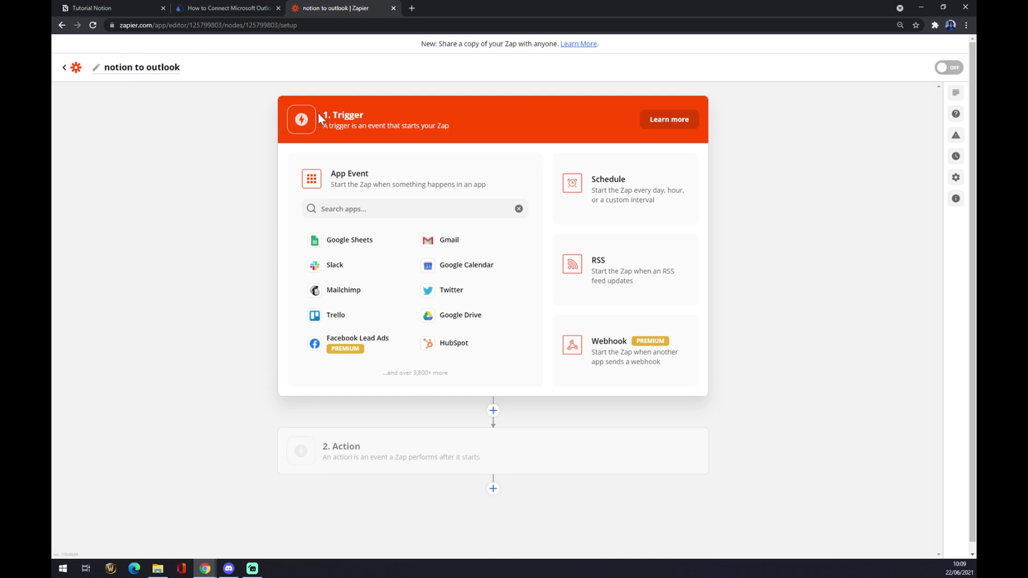
{"action": "left_click", "coordinate": [322, 209]}
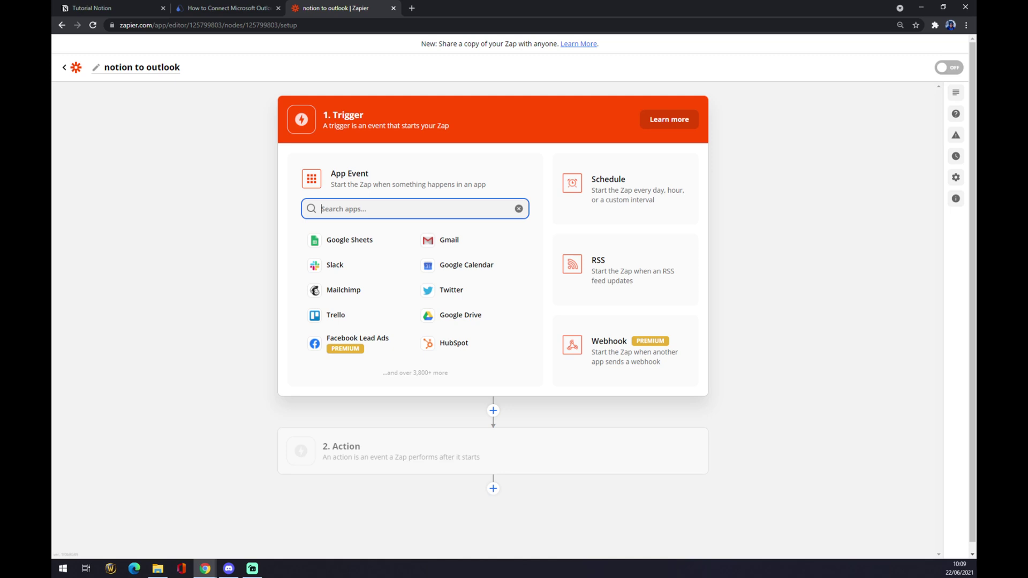
Make Notion's New Database Item the Zap's trigger
{"action": "type", "text": "notion"}
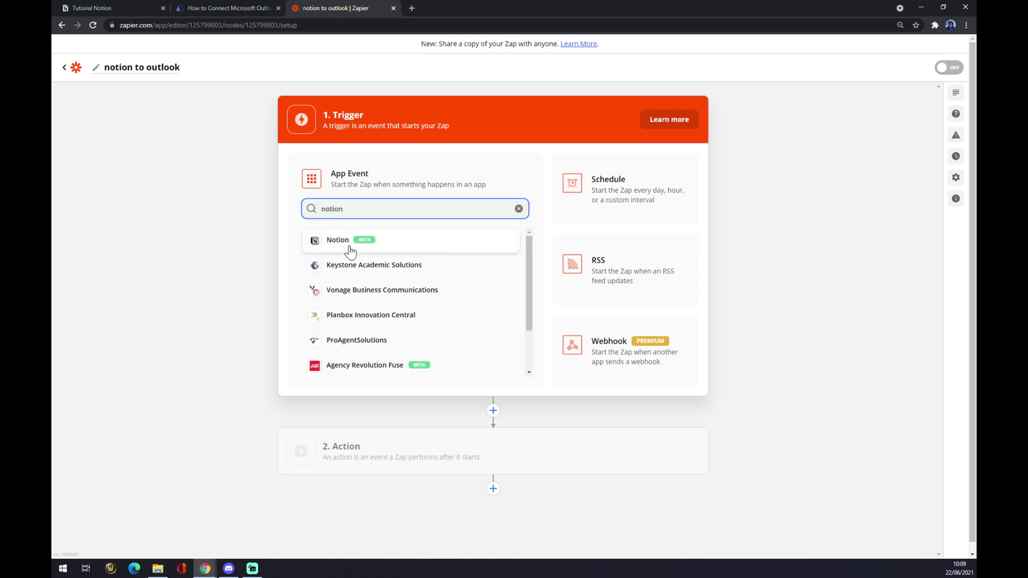
{"action": "left_click", "coordinate": [350, 250]}
{"action": "left_click", "coordinate": [343, 274]}
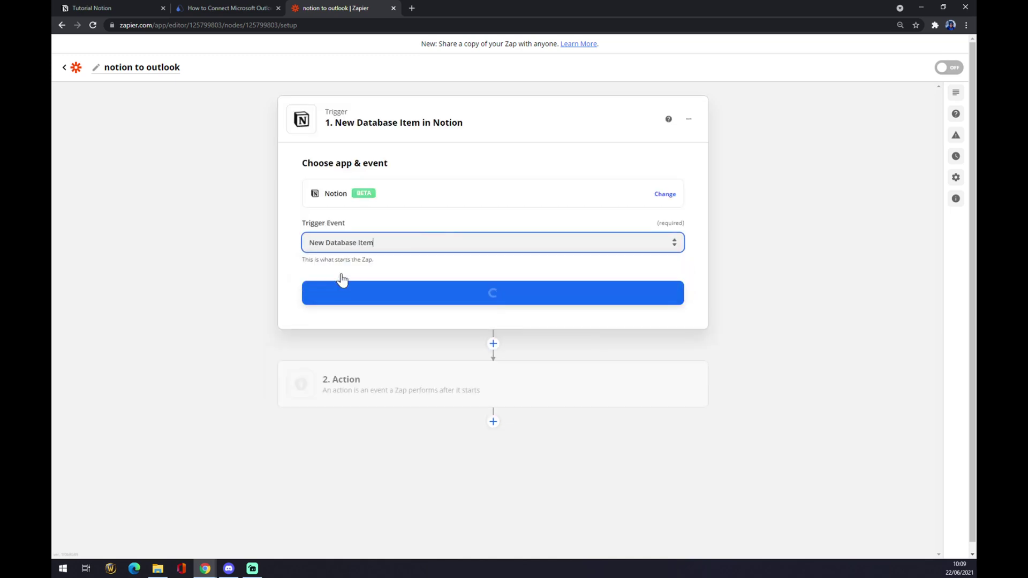
{"action": "left_click", "coordinate": [405, 294]}
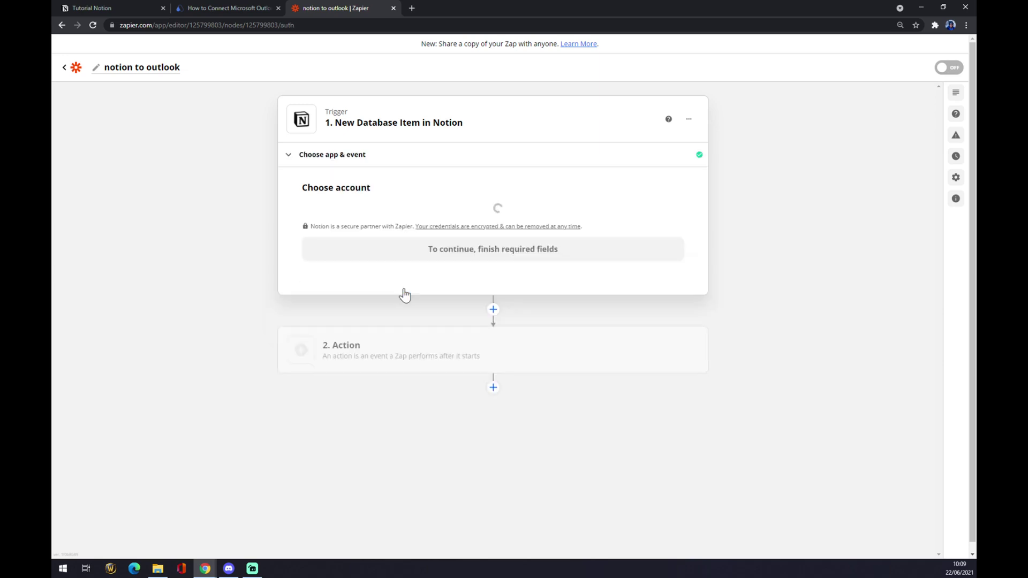
Connect the Notion account to the trigger and check its empty Database list
{"action": "left_click", "coordinate": [373, 235]}
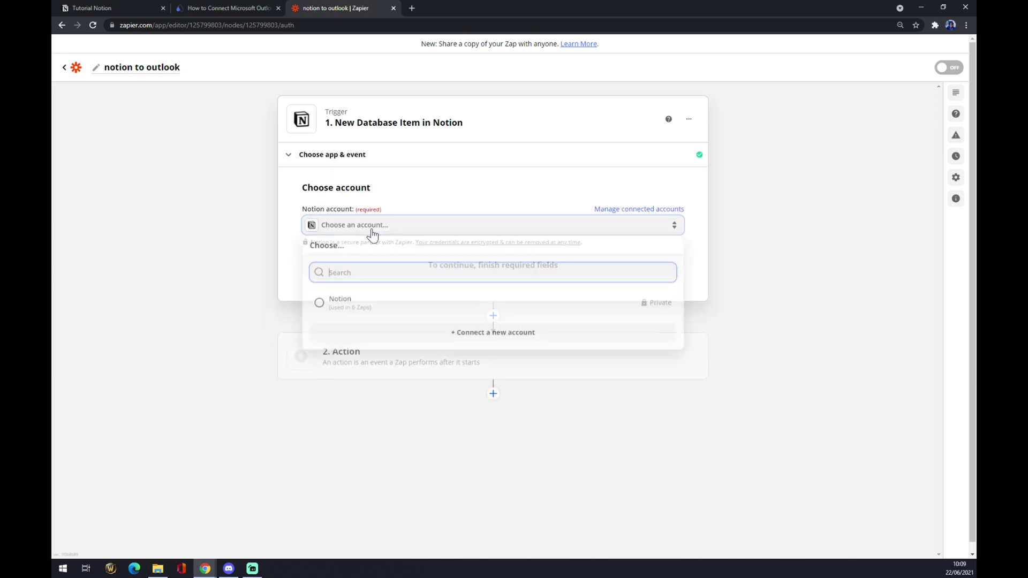
{"action": "left_click", "coordinate": [352, 315]}
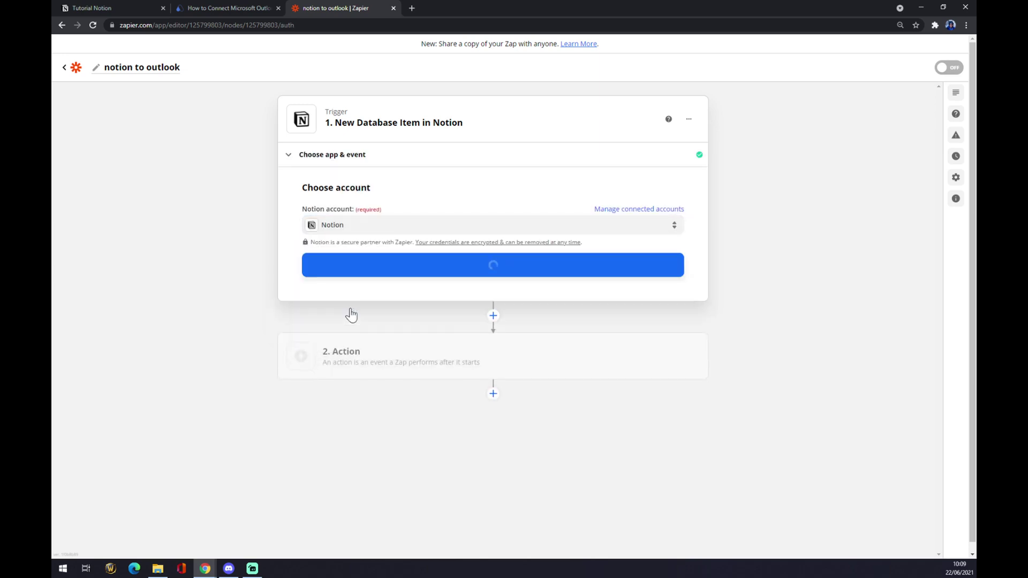
{"action": "left_click", "coordinate": [380, 271]}
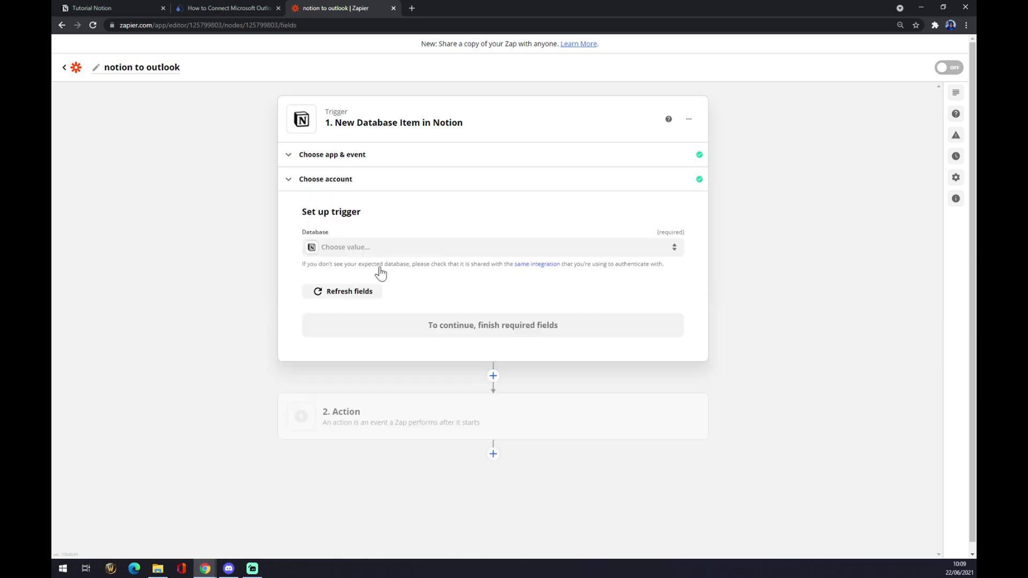
{"action": "left_click", "coordinate": [360, 252]}
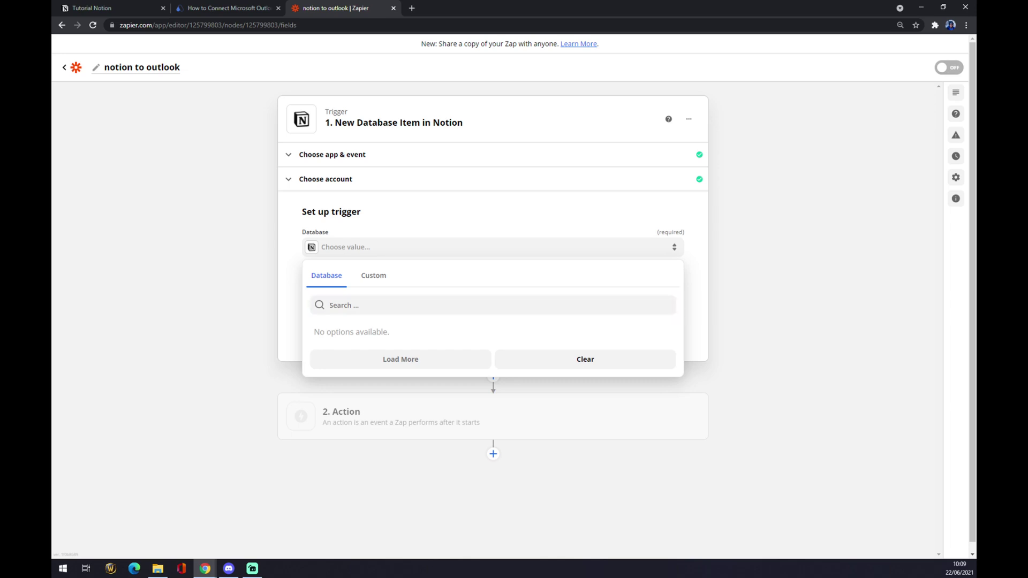
{"action": "left_click", "coordinate": [284, 364]}
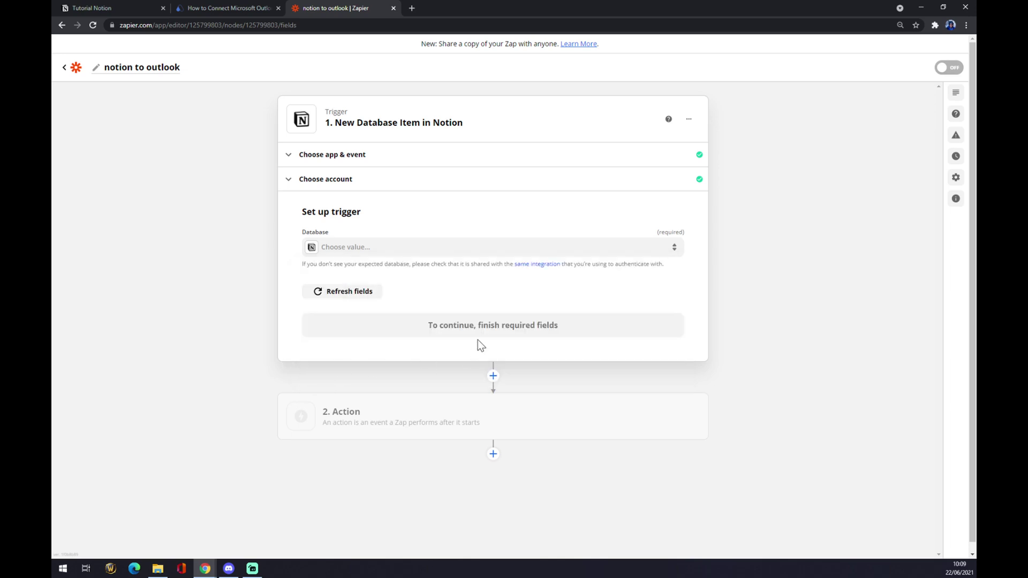
{"action": "left_click", "coordinate": [406, 438]}
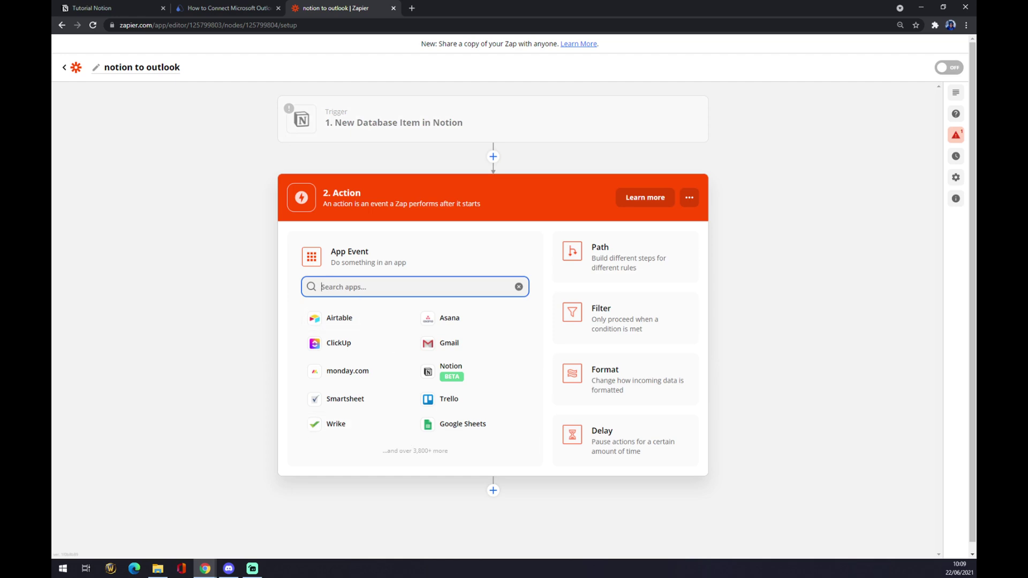
Set the action to Microsoft Outlook's Update Contact event and continue to account selection
{"action": "type", "text": "outlo"}
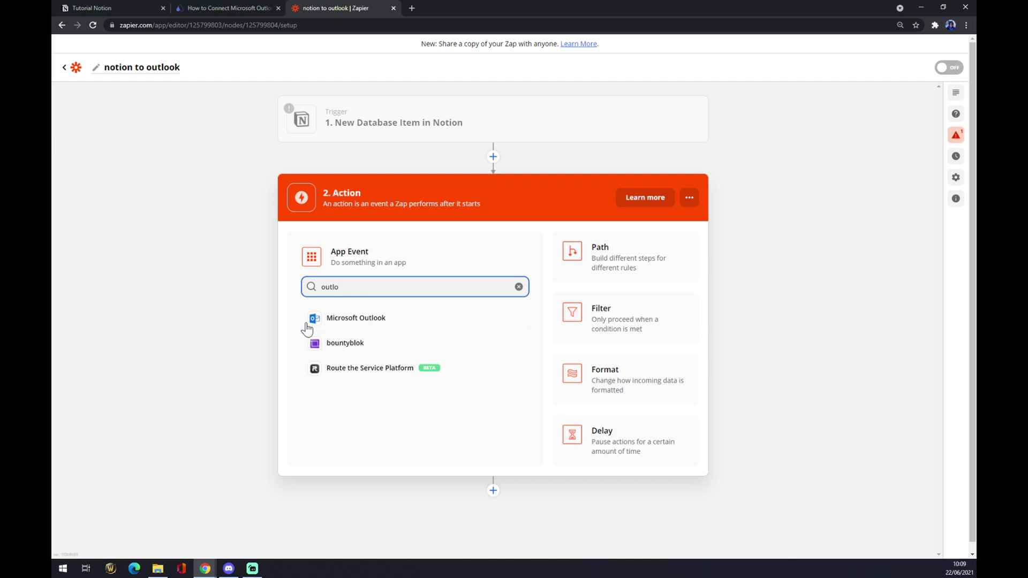
{"action": "left_click", "coordinate": [342, 319]}
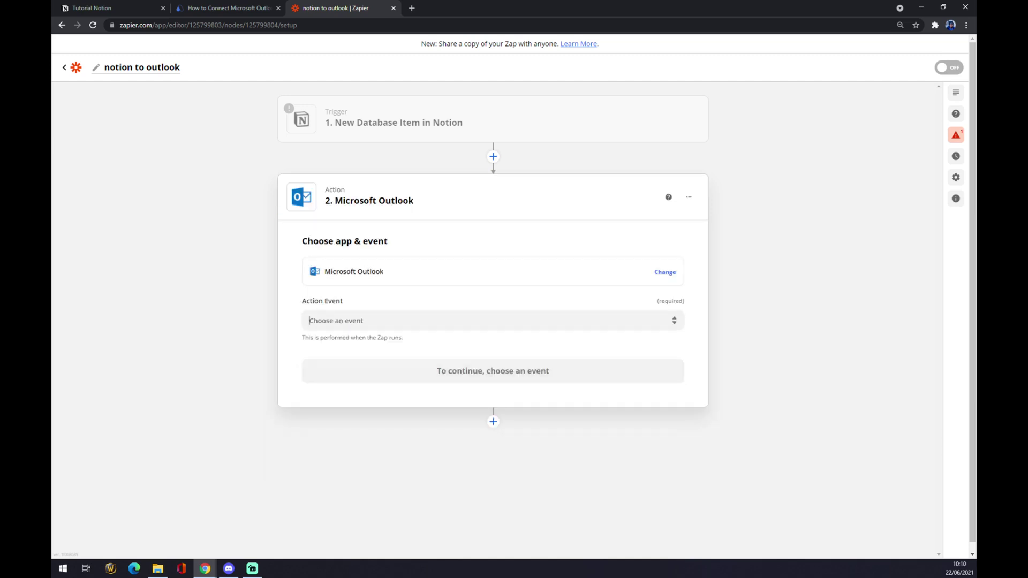
{"action": "left_click", "coordinate": [348, 362]}
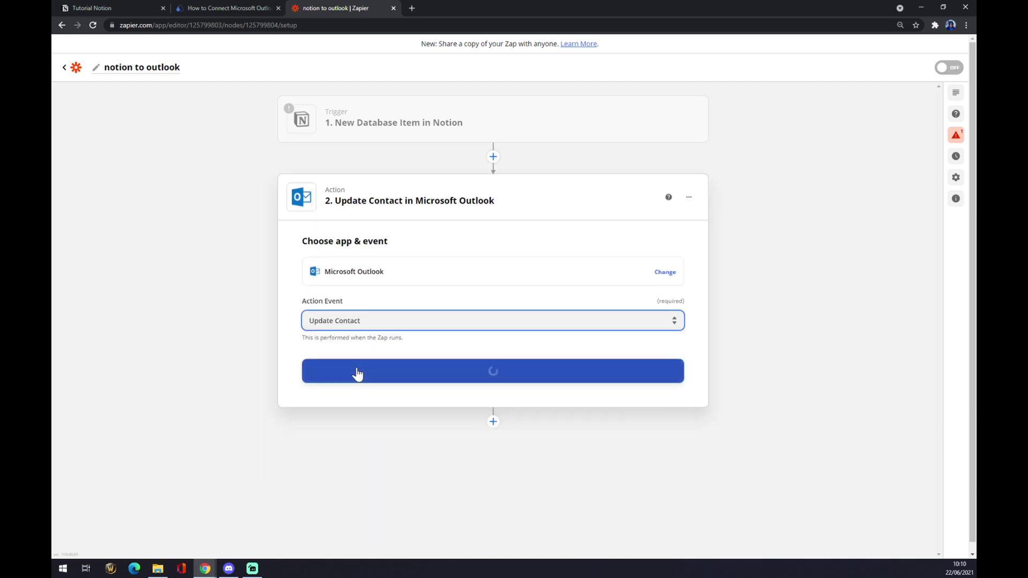
{"action": "left_click", "coordinate": [363, 381]}
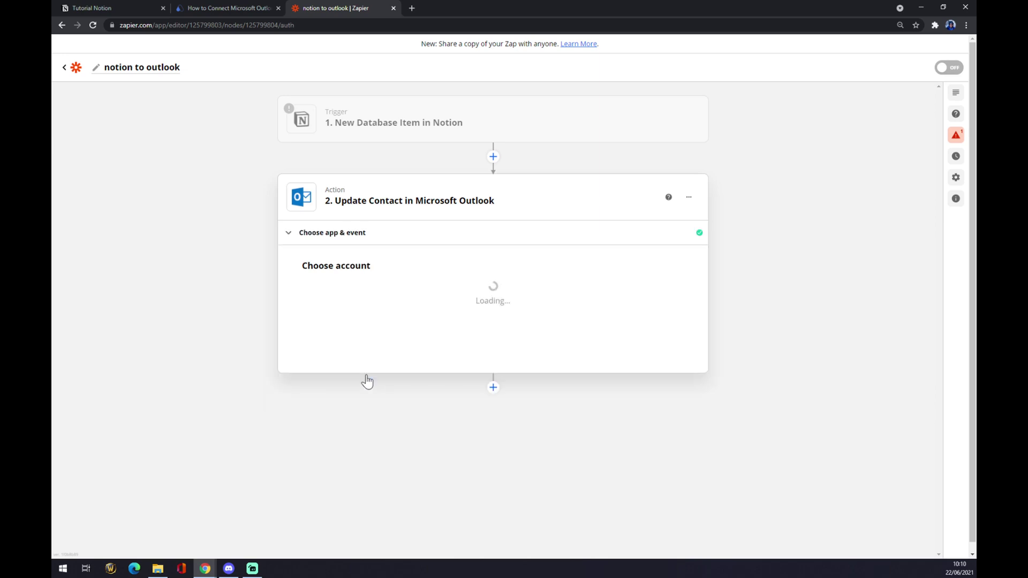